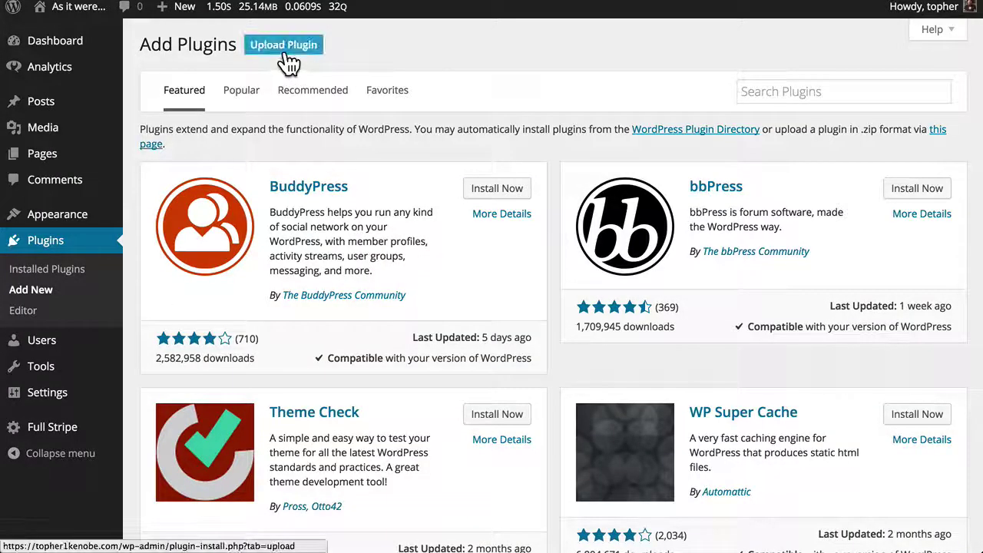
Upload the plugin file wp-rocket_2.4.1.zip from the software folder, install it and activate it.
{"action": "left_click", "coordinate": [285, 48]}
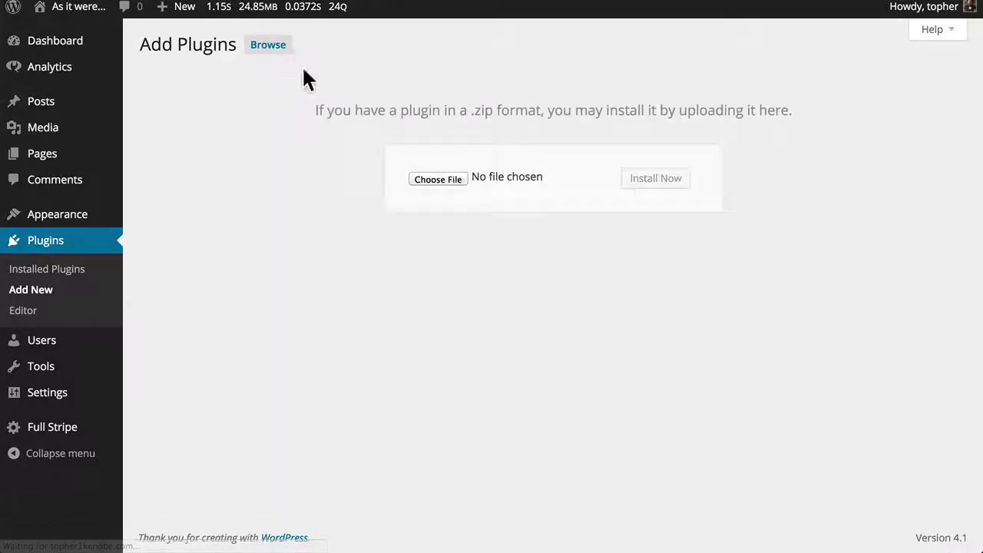
{"action": "left_click", "coordinate": [430, 179]}
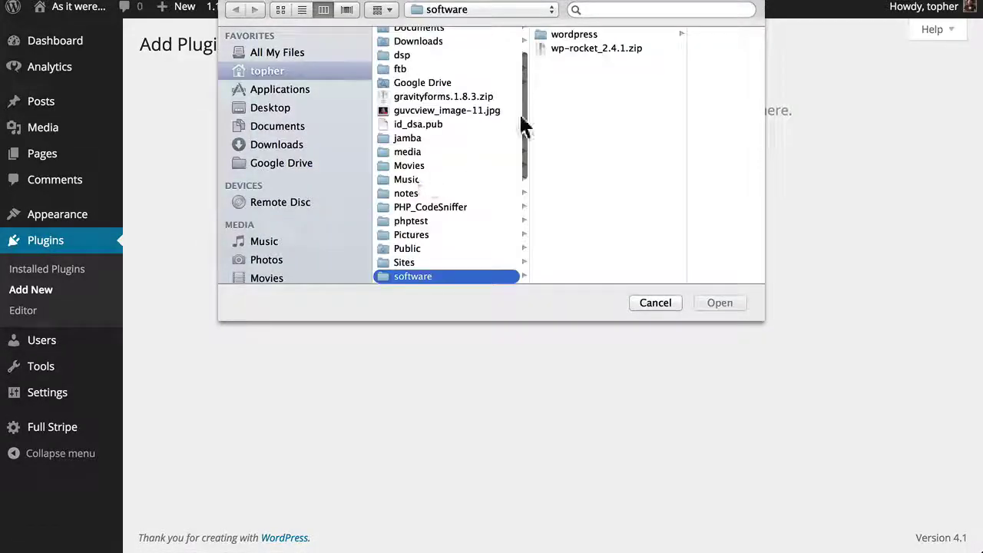
{"action": "left_click", "coordinate": [597, 50]}
{"action": "key", "text": "Return"}
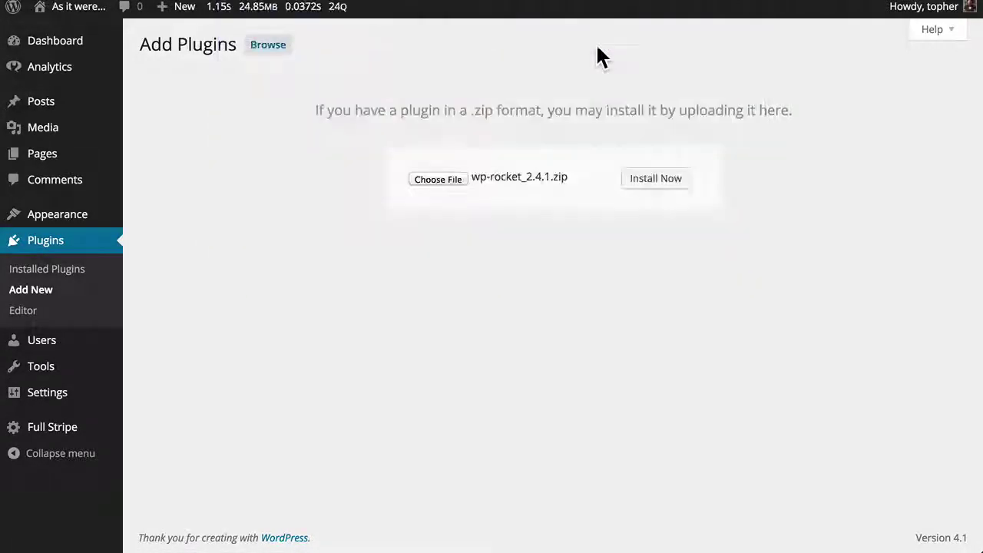
{"action": "left_click", "coordinate": [645, 181]}
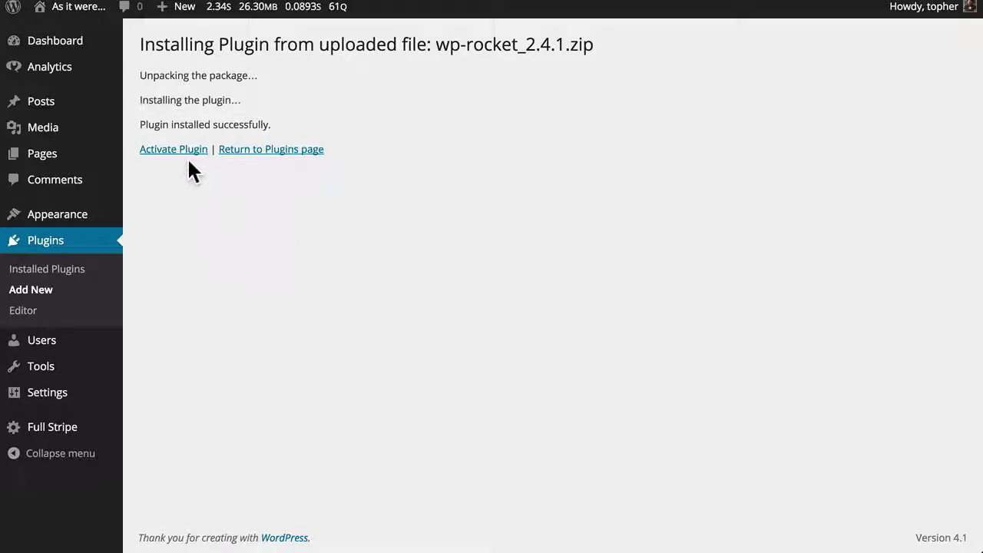
{"action": "left_click", "coordinate": [184, 151]}
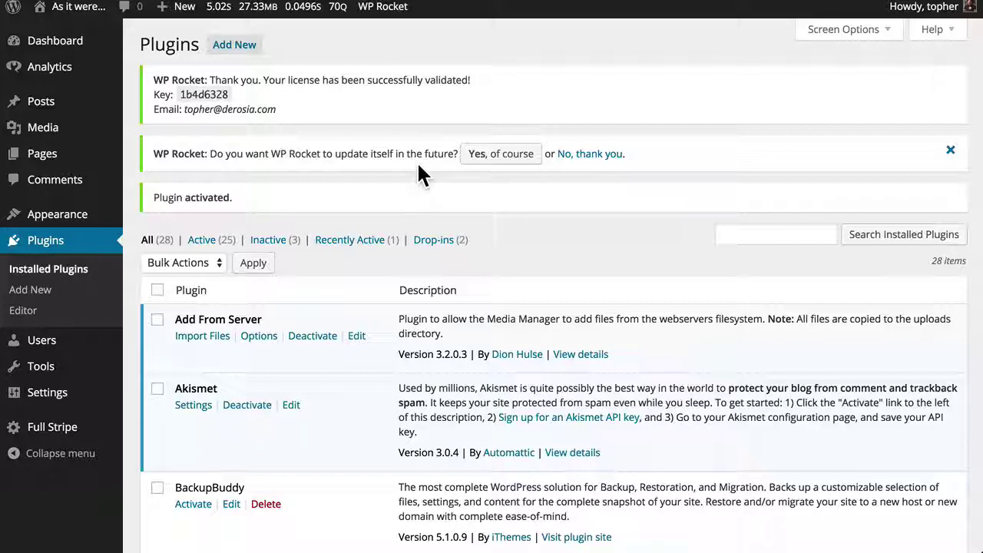
Allow WP Rocket to update itself in the future and open its settings page.
{"action": "left_click", "coordinate": [505, 165]}
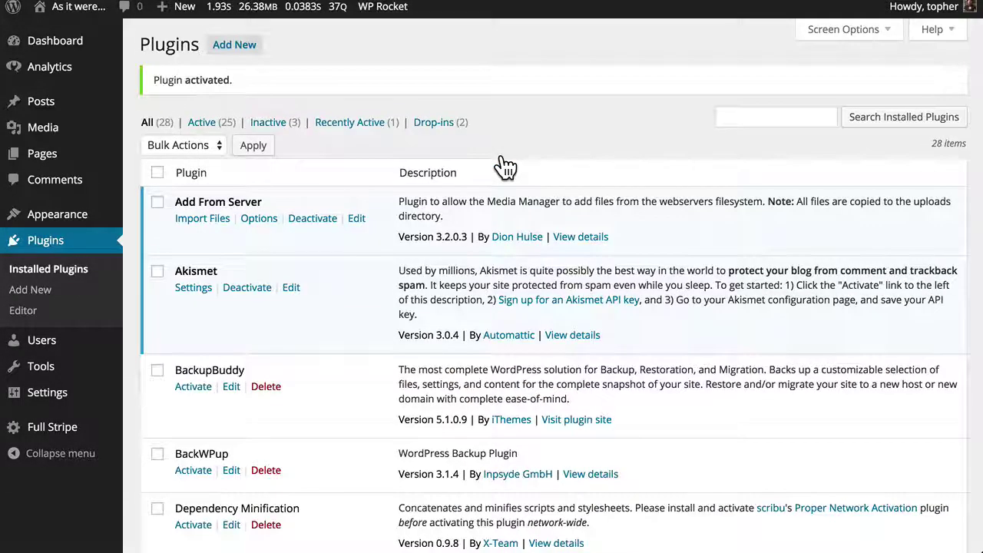
{"action": "scroll", "coordinate": [505, 165], "scroll_direction": "down", "scroll_amount": 20}
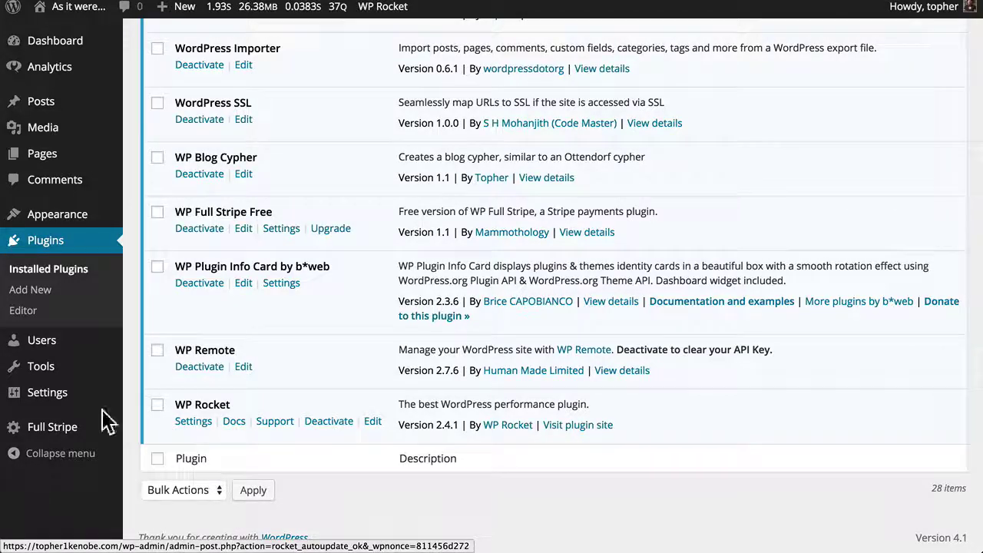
{"action": "mouse_move", "coordinate": [77, 401]}
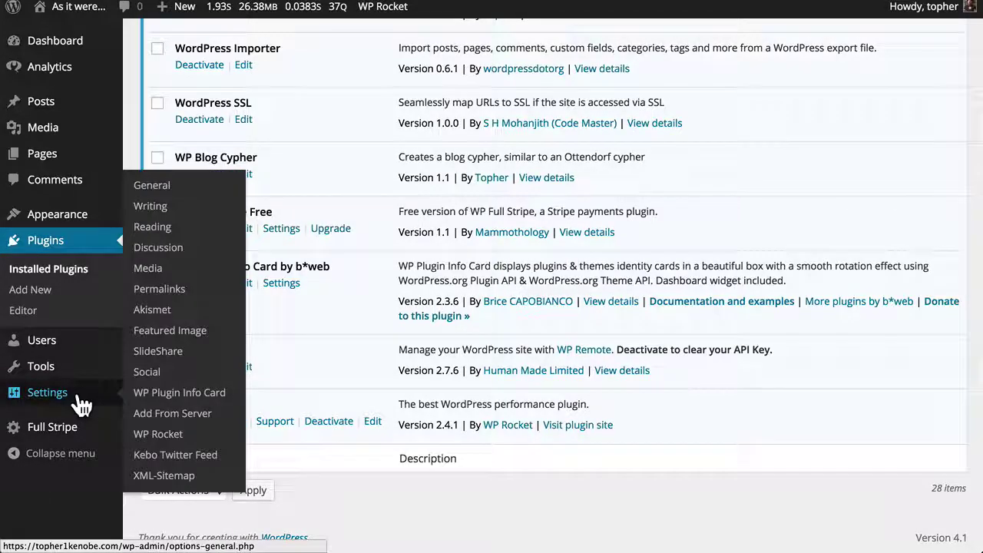
{"action": "left_click", "coordinate": [162, 437]}
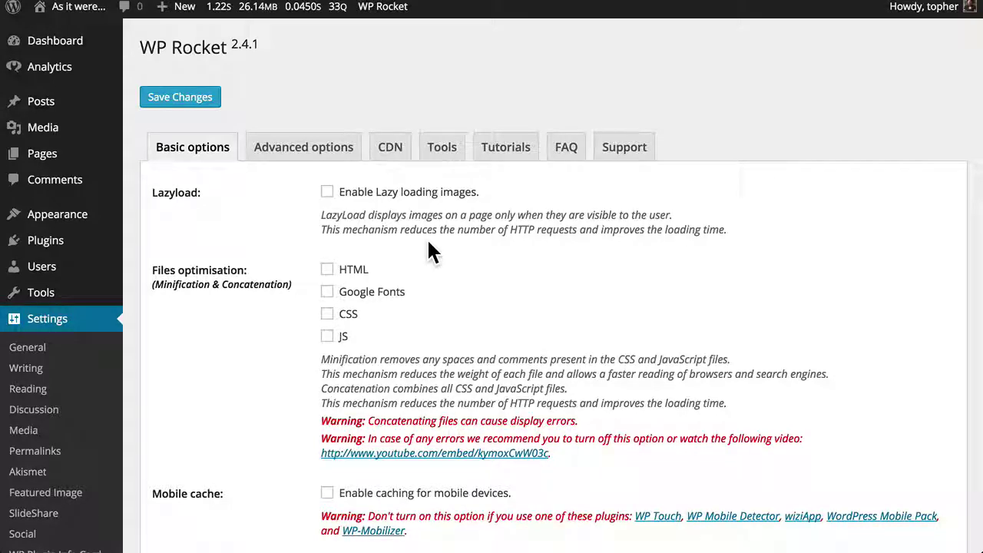
Enable lazy loading of images in WP Rocket's basic options and save the changes.
{"action": "left_click", "coordinate": [327, 192]}
{"action": "scroll", "coordinate": [438, 257], "scroll_direction": "down", "scroll_amount": 5}
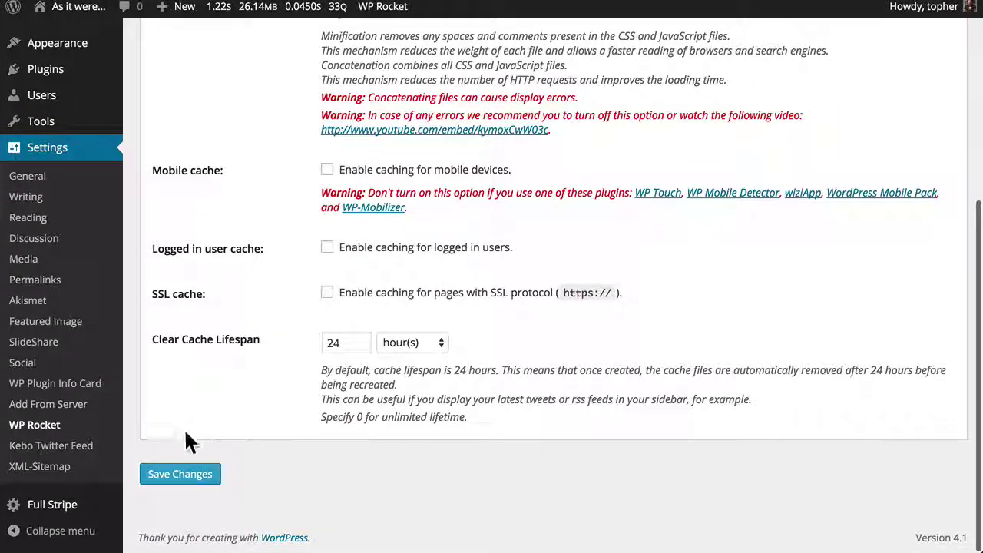
{"action": "left_click", "coordinate": [164, 473]}
Switch to the public blog, check how images load down its second page, and go on to the older posts.
{"action": "key", "text": "ctrl+Left"}
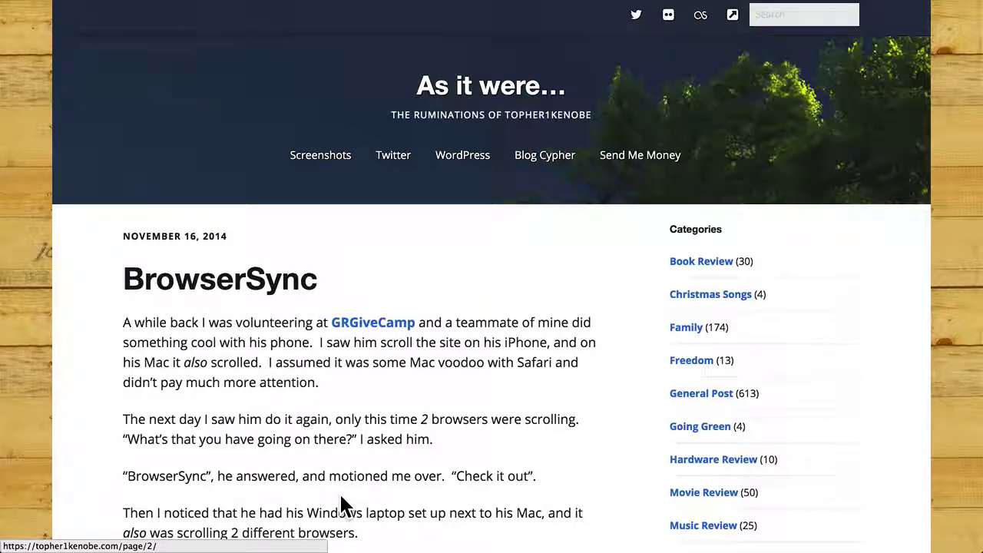
{"action": "scroll", "coordinate": [341, 505], "scroll_direction": "down", "scroll_amount": 2}
{"action": "scroll", "coordinate": [341, 496], "scroll_direction": "down", "scroll_amount": 10}
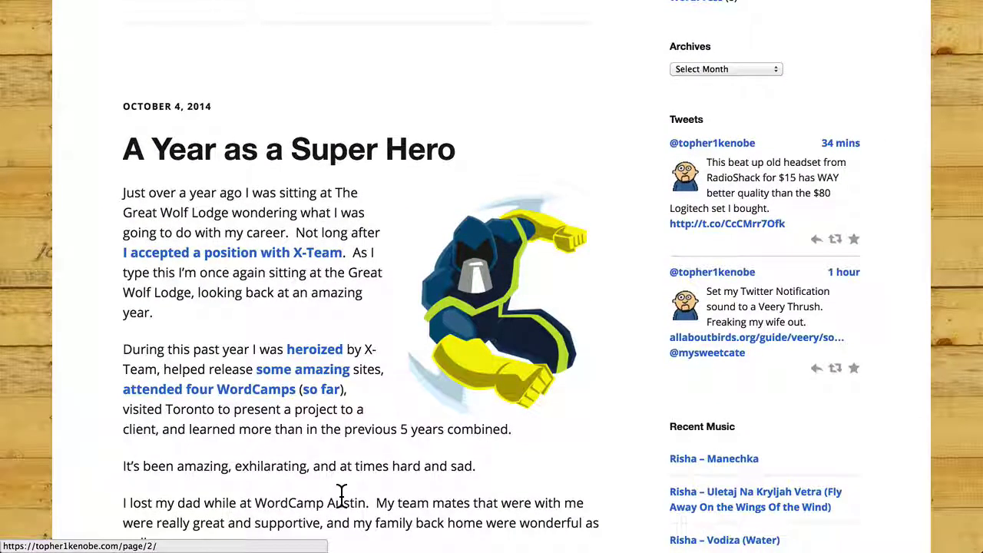
{"action": "scroll", "coordinate": [389, 450], "scroll_direction": "down", "scroll_amount": 15}
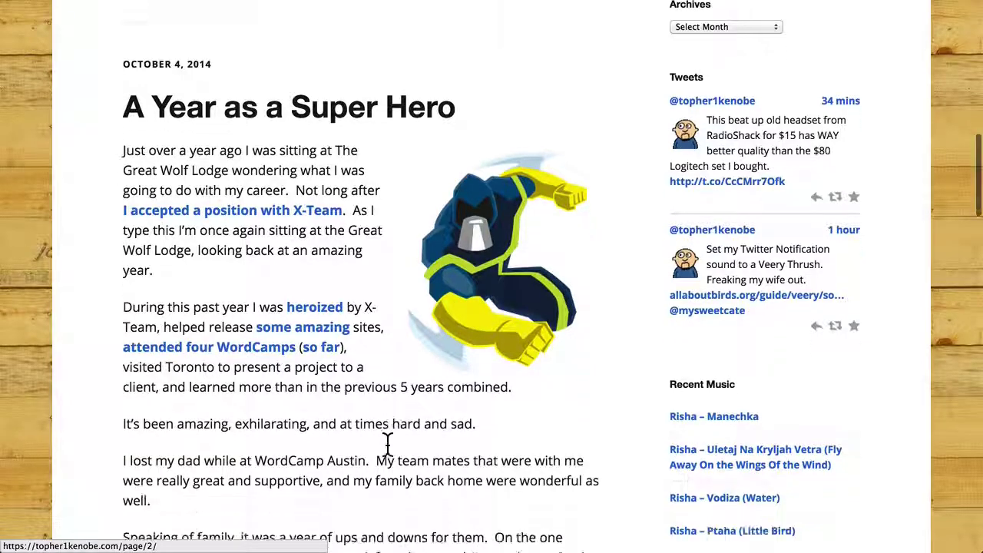
{"action": "scroll", "coordinate": [388, 453], "scroll_direction": "down", "scroll_amount": 12}
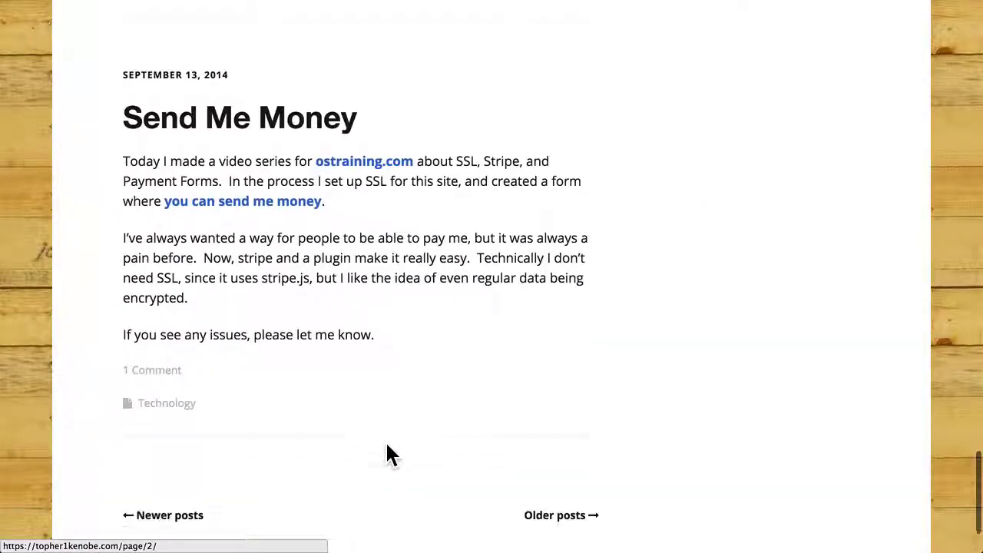
{"action": "left_click", "coordinate": [542, 419]}
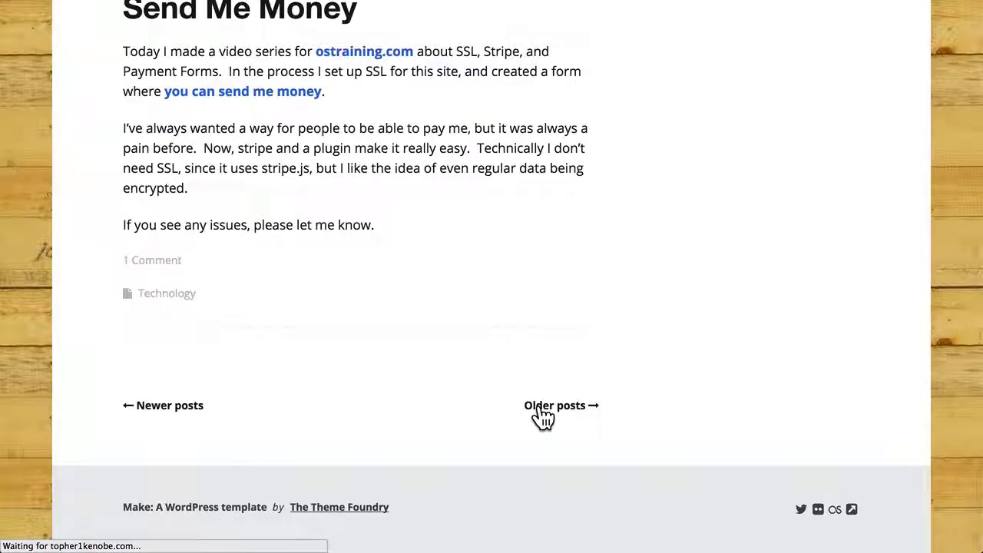
Examine how the many images in the Mozilla Icons post load while going down the page and back up.
{"action": "scroll", "coordinate": [543, 419], "scroll_direction": "down", "scroll_amount": 3}
{"action": "scroll", "coordinate": [543, 419], "scroll_direction": "down", "scroll_amount": 17}
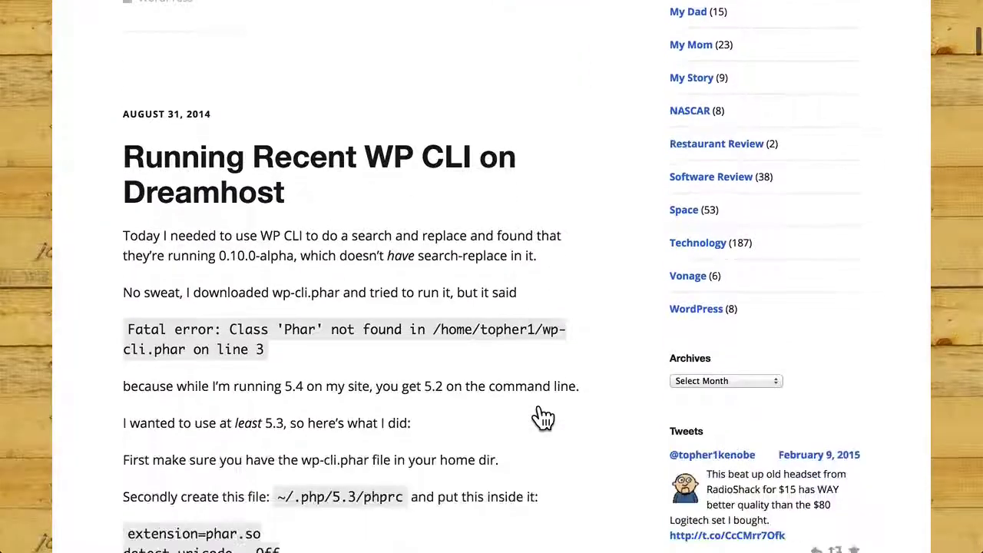
{"action": "scroll", "coordinate": [543, 418], "scroll_direction": "down", "scroll_amount": 2}
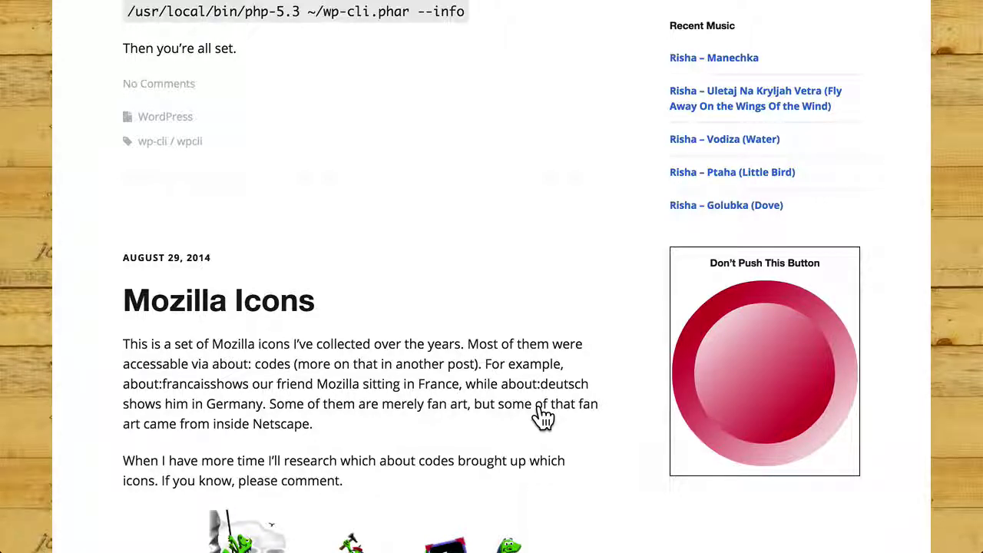
{"action": "scroll", "coordinate": [543, 419], "scroll_direction": "down", "scroll_amount": 10}
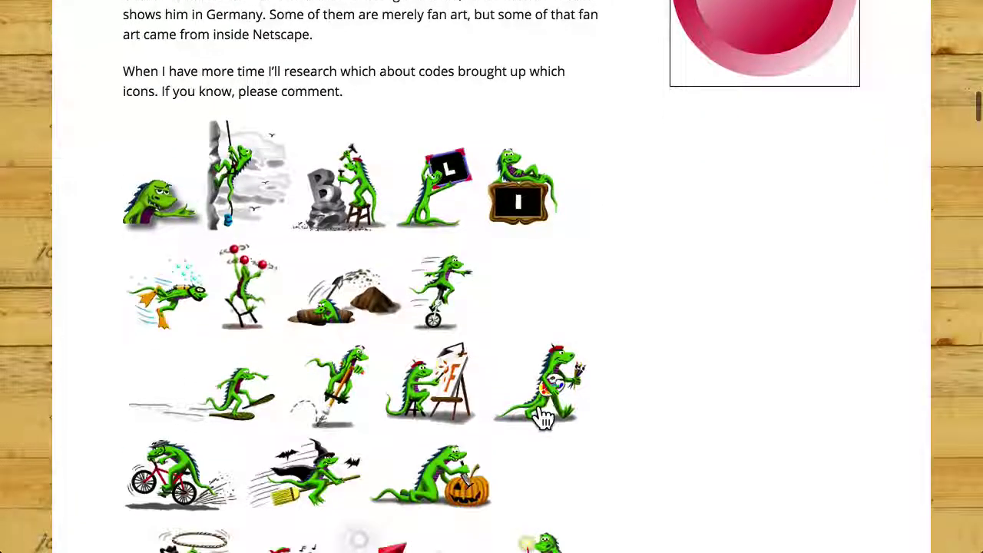
{"action": "scroll", "coordinate": [543, 419], "scroll_direction": "down", "scroll_amount": 15}
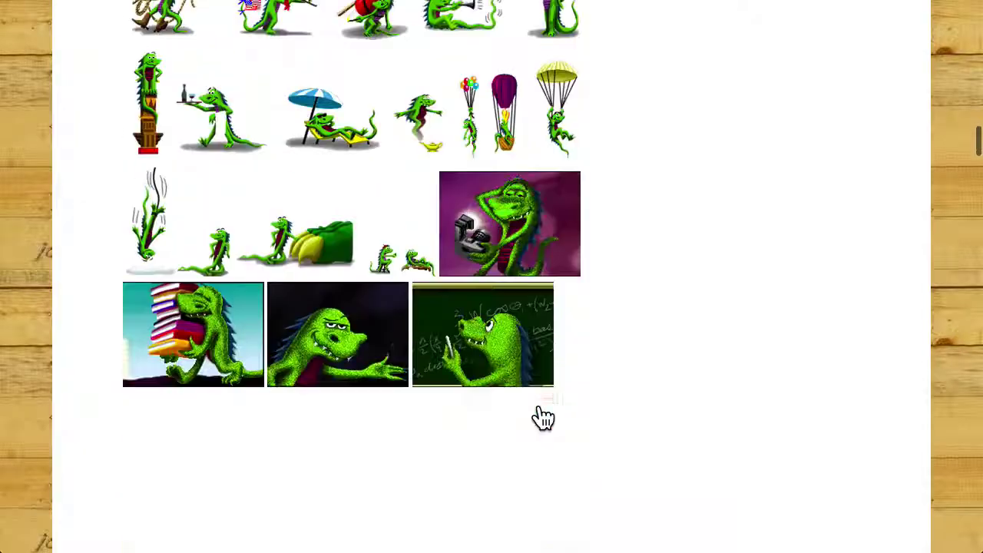
{"action": "scroll", "coordinate": [543, 418], "scroll_direction": "down", "scroll_amount": 20}
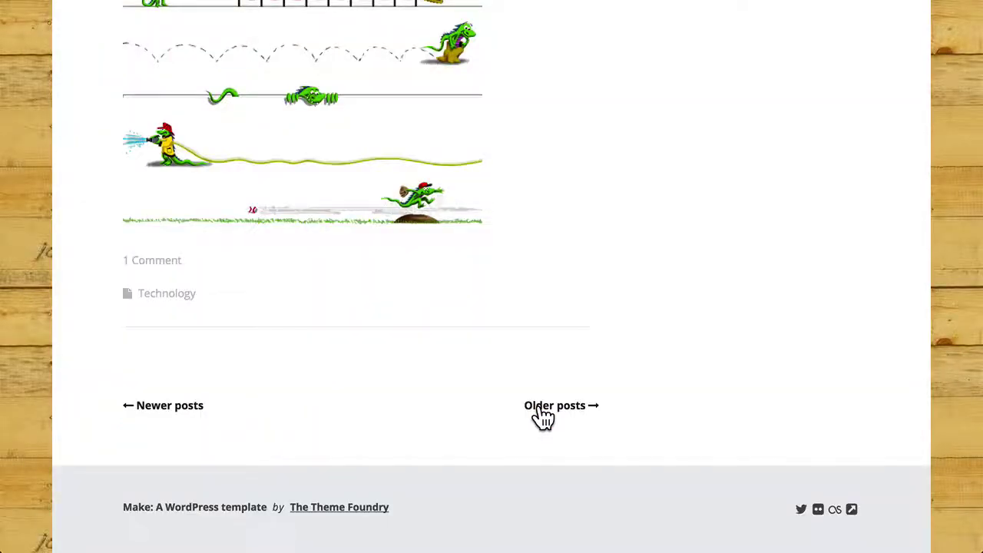
{"action": "left_click", "coordinate": [543, 407]}
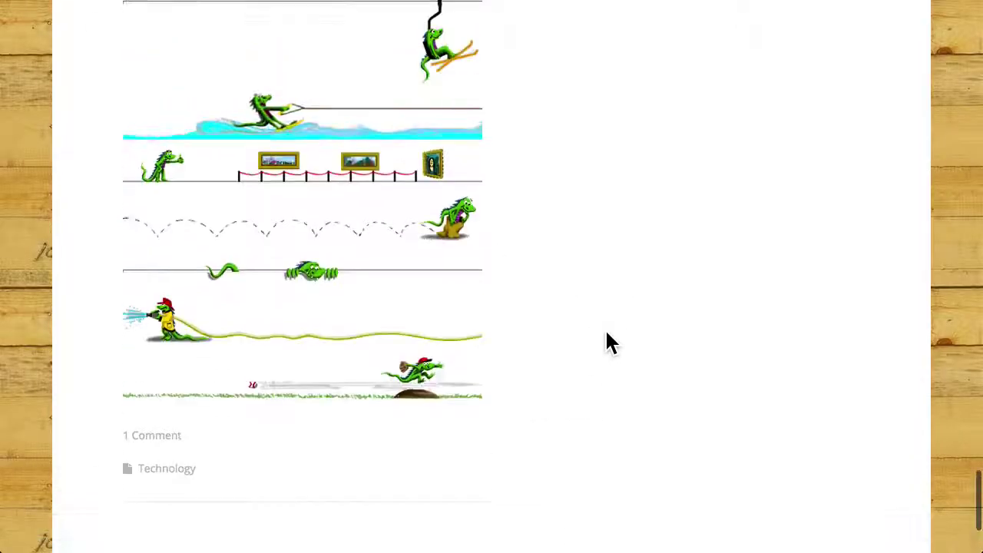
{"action": "scroll", "coordinate": [606, 342], "scroll_direction": "up", "scroll_amount": 20}
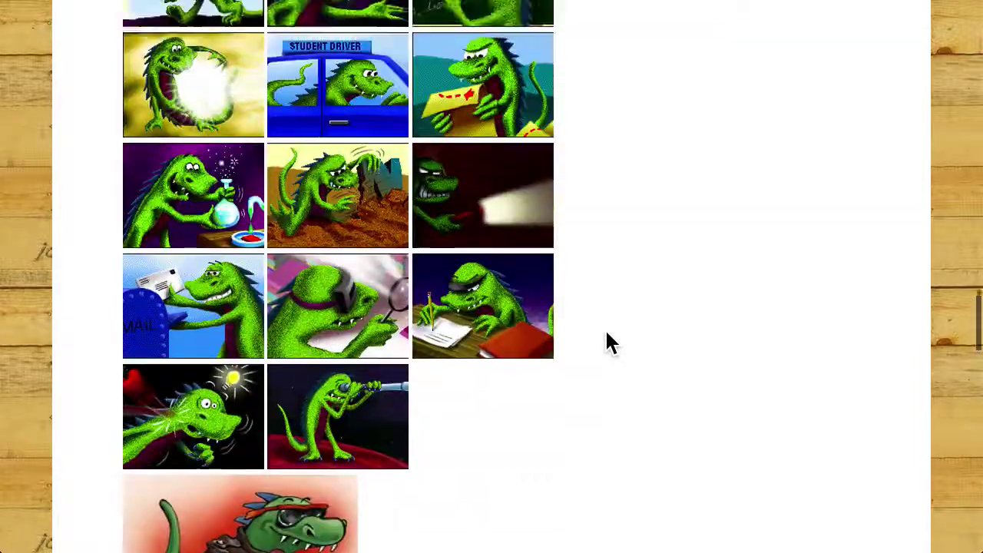
{"action": "scroll", "coordinate": [607, 342], "scroll_direction": "up", "scroll_amount": 20}
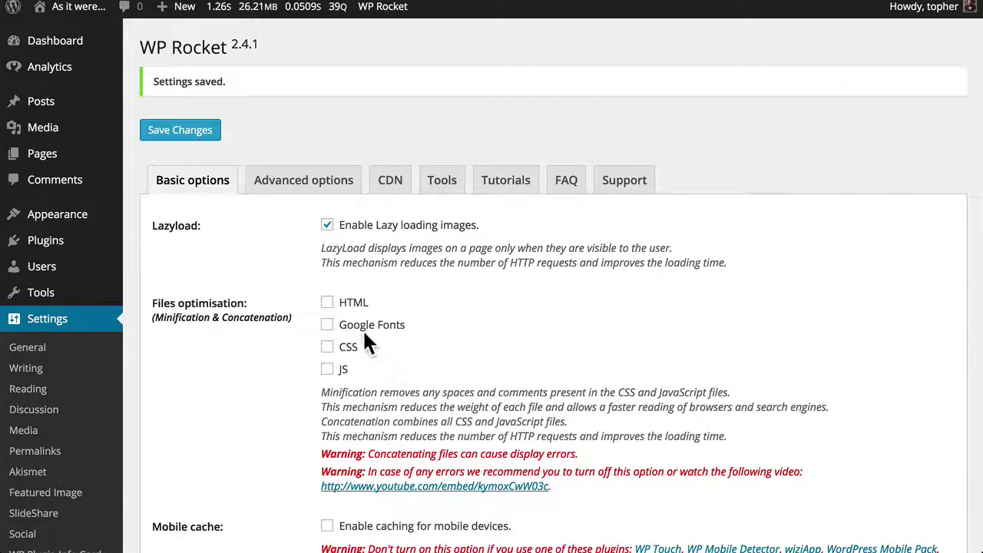
Enable file optimisation for HTML, Google Fonts, CSS and JS plus caching for SSL pages, and save the WP Rocket settings.
{"action": "left_click", "coordinate": [327, 303]}
{"action": "left_click", "coordinate": [330, 325]}
{"action": "left_click", "coordinate": [329, 347]}
{"action": "left_click", "coordinate": [331, 370]}
{"action": "scroll", "coordinate": [511, 342], "scroll_direction": "down", "scroll_amount": 5}
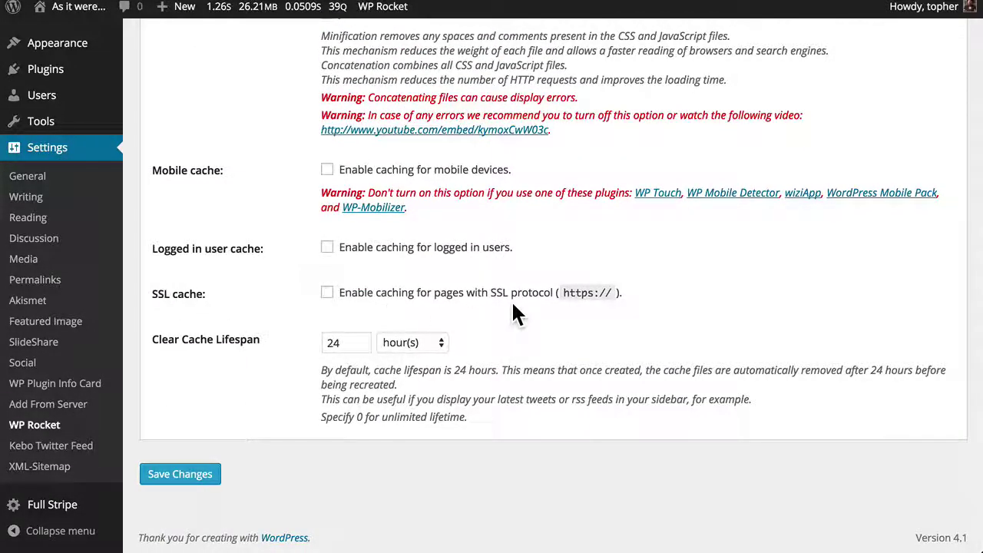
{"action": "left_click", "coordinate": [328, 295]}
{"action": "left_click", "coordinate": [184, 476]}
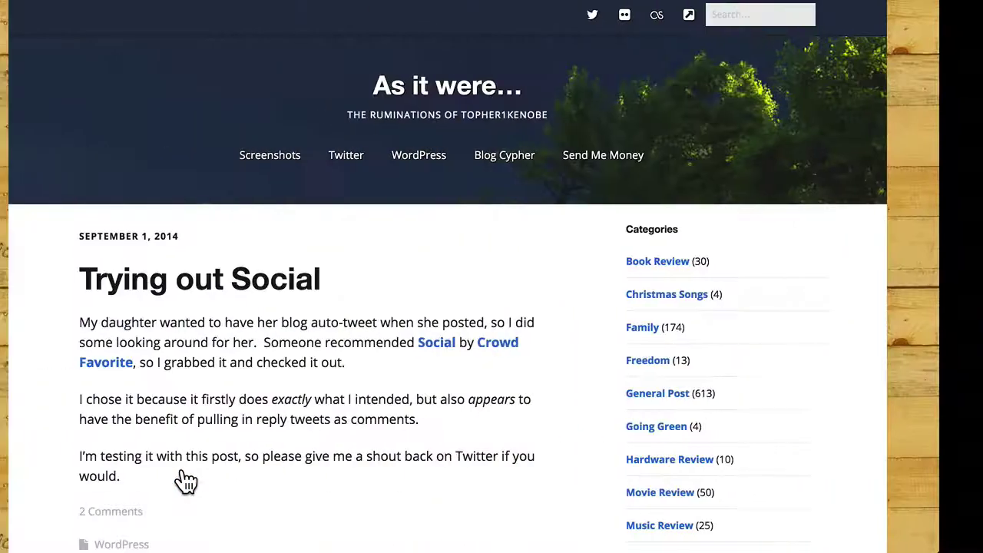
Inspect the blog page's source code, highlight a stylesheet link's data-minify="1" attribute, and close the source view.
{"action": "right_click", "coordinate": [346, 453]}
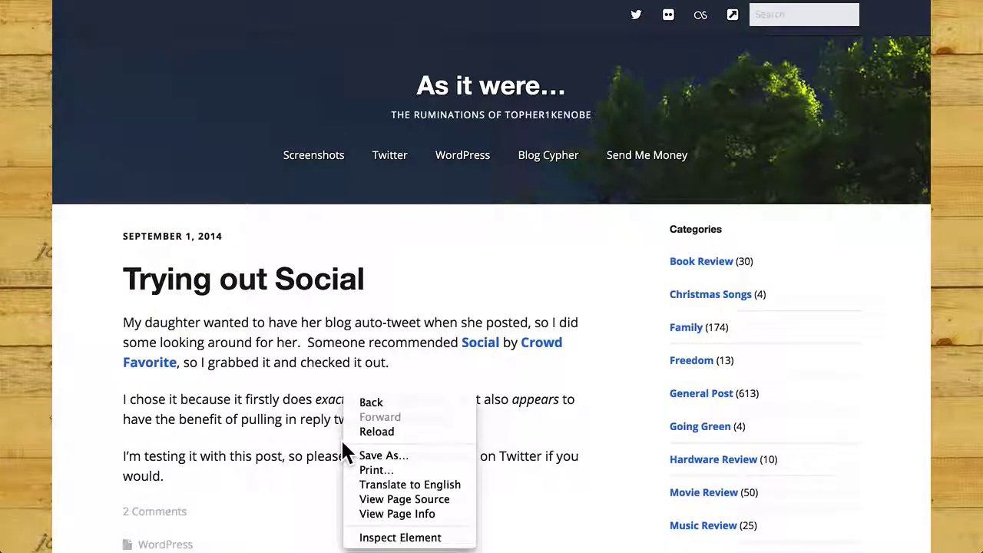
{"action": "left_click", "coordinate": [377, 500]}
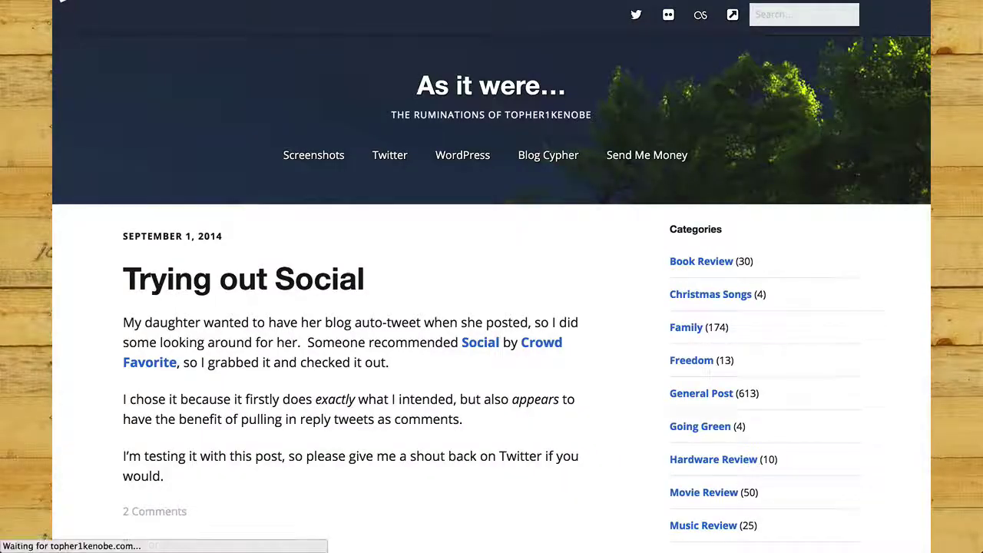
{"action": "right_click", "coordinate": [122, 123]}
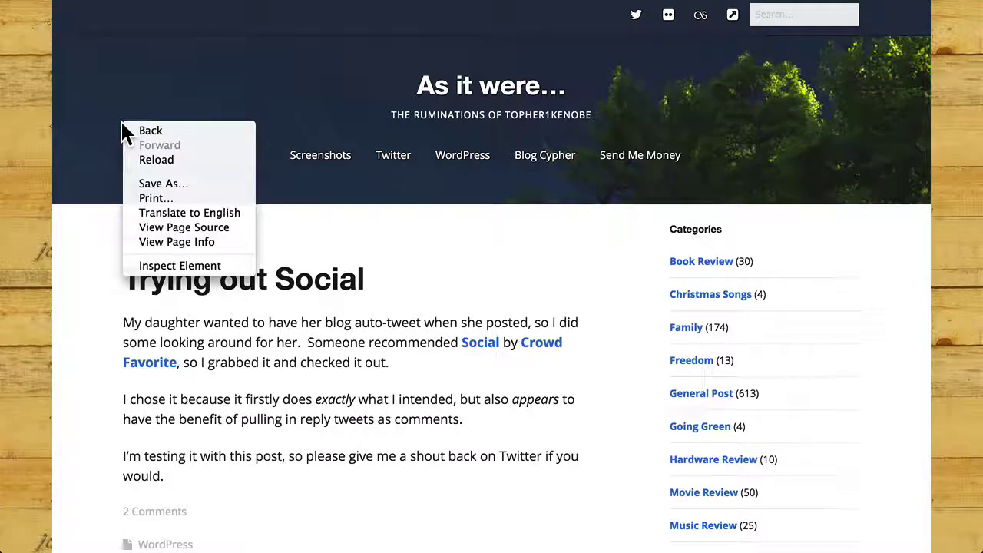
{"action": "left_click", "coordinate": [162, 229]}
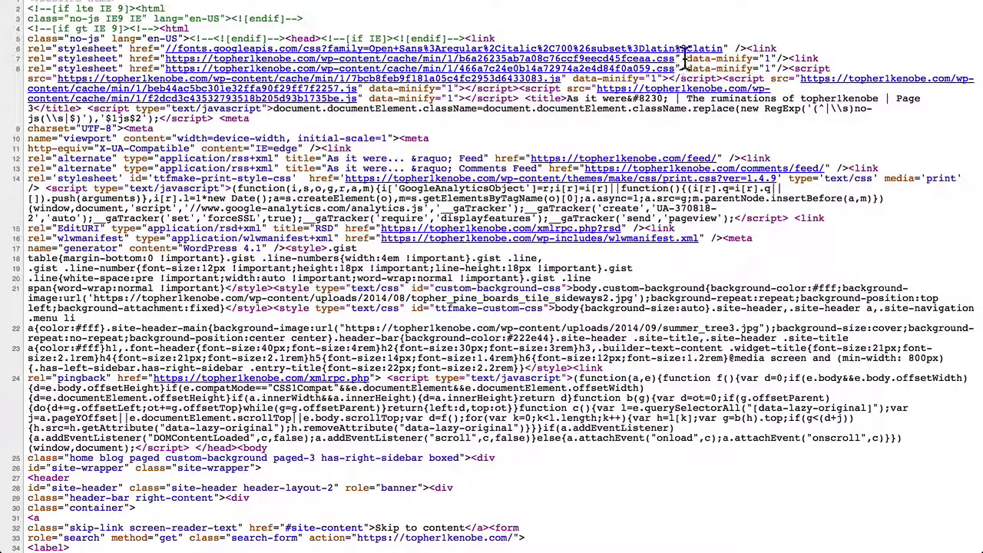
{"action": "left_click_drag", "start_coordinate": [686, 58], "coordinate": [775, 58]}
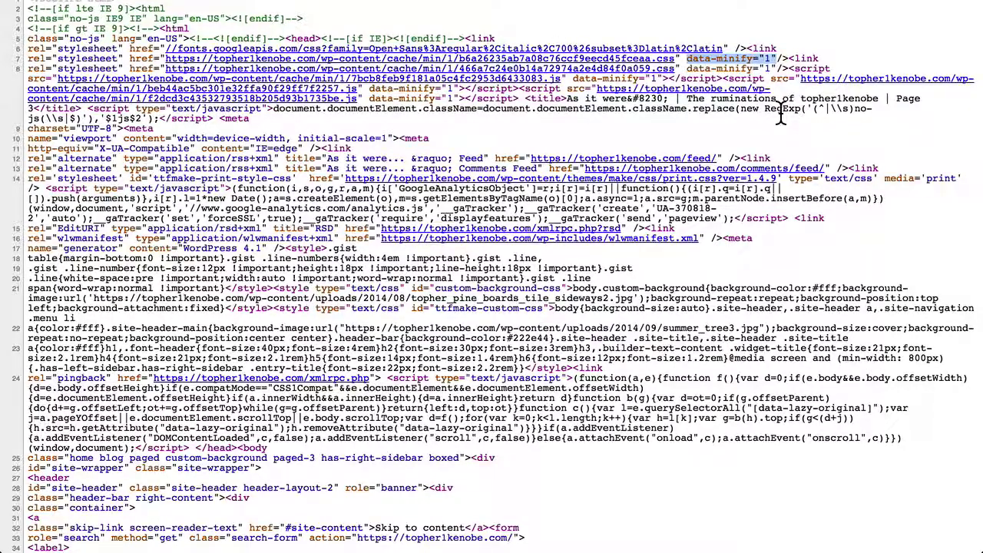
{"action": "key", "text": "super+w"}
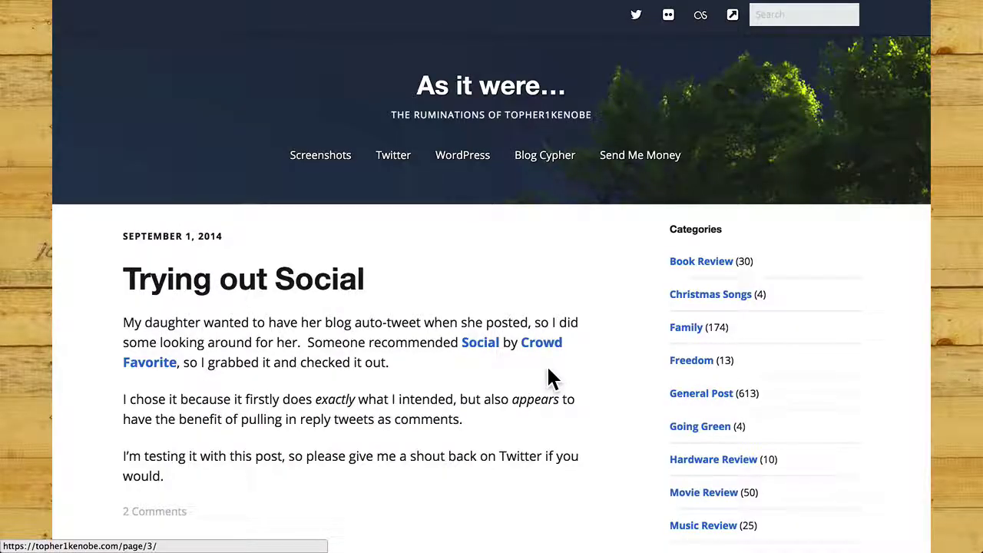
Return to the WP Rocket settings, enable caching for mobile devices and save the changes.
{"action": "key", "text": "ctrl+Right"}
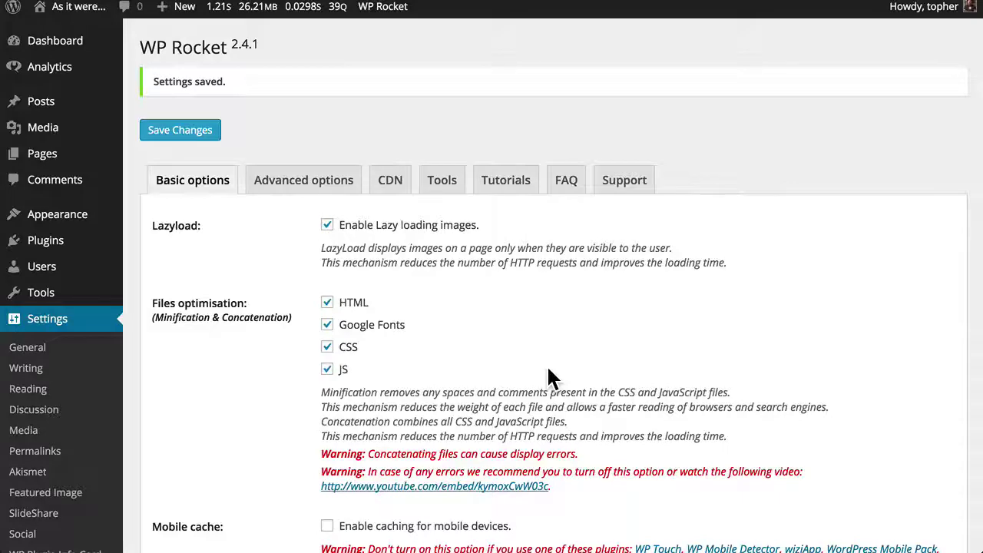
{"action": "scroll", "coordinate": [548, 373], "scroll_direction": "down", "scroll_amount": 5}
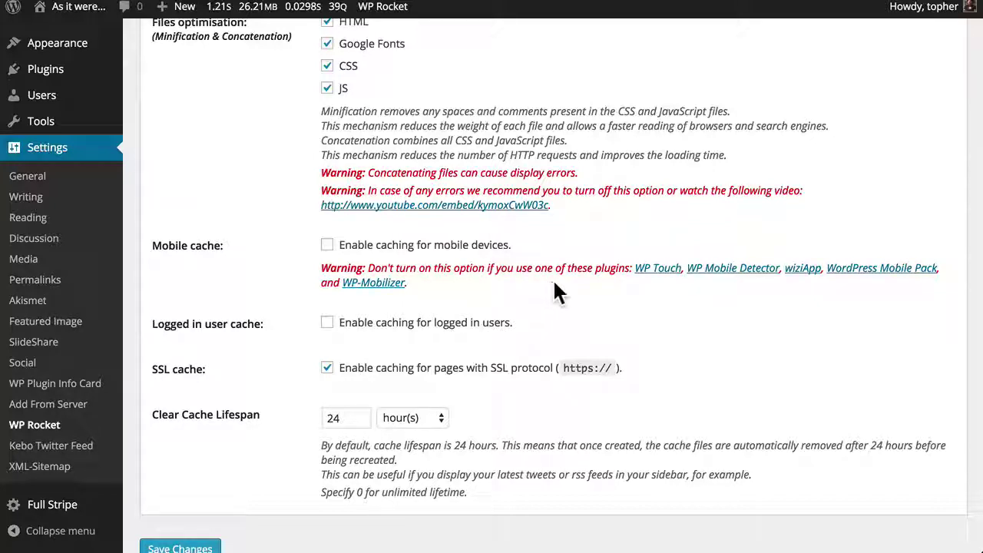
{"action": "left_click", "coordinate": [327, 245]}
{"action": "scroll", "coordinate": [526, 335], "scroll_direction": "down", "scroll_amount": 2}
{"action": "left_click", "coordinate": [198, 477]}
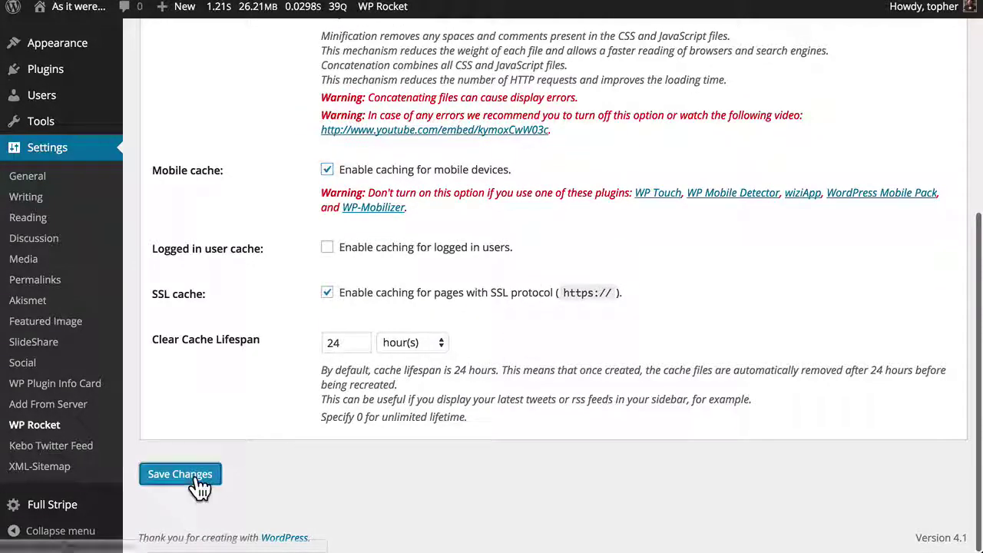